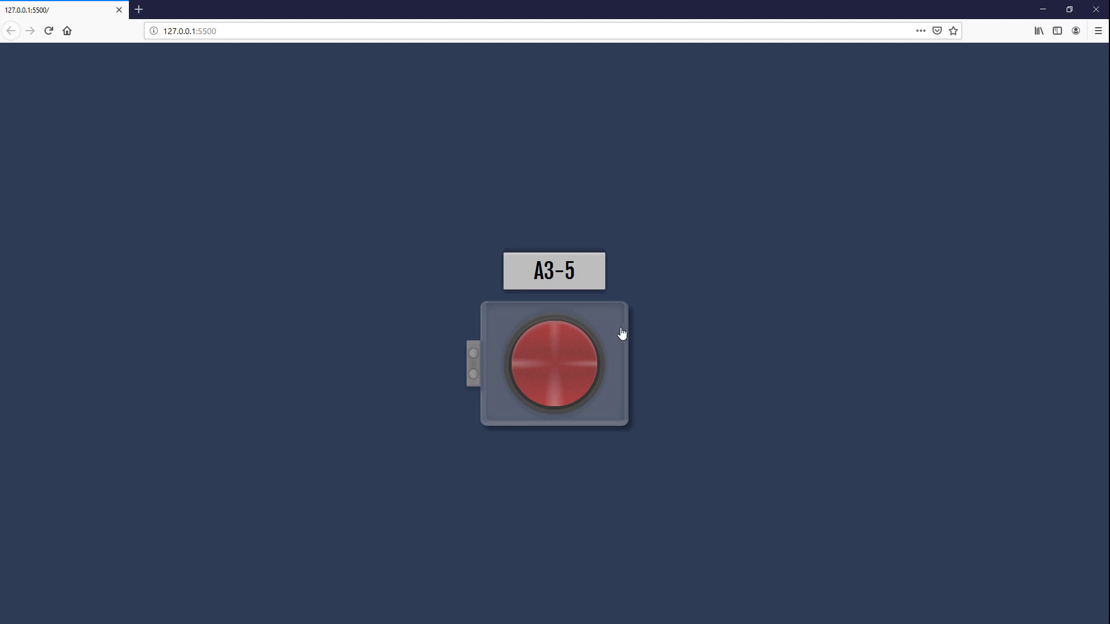
- Toggle the A3-5 glass cover twice, press the red button, and glance at the toggle script
click(621, 334)
click(568, 369)
click(471, 351)
click(560, 362)
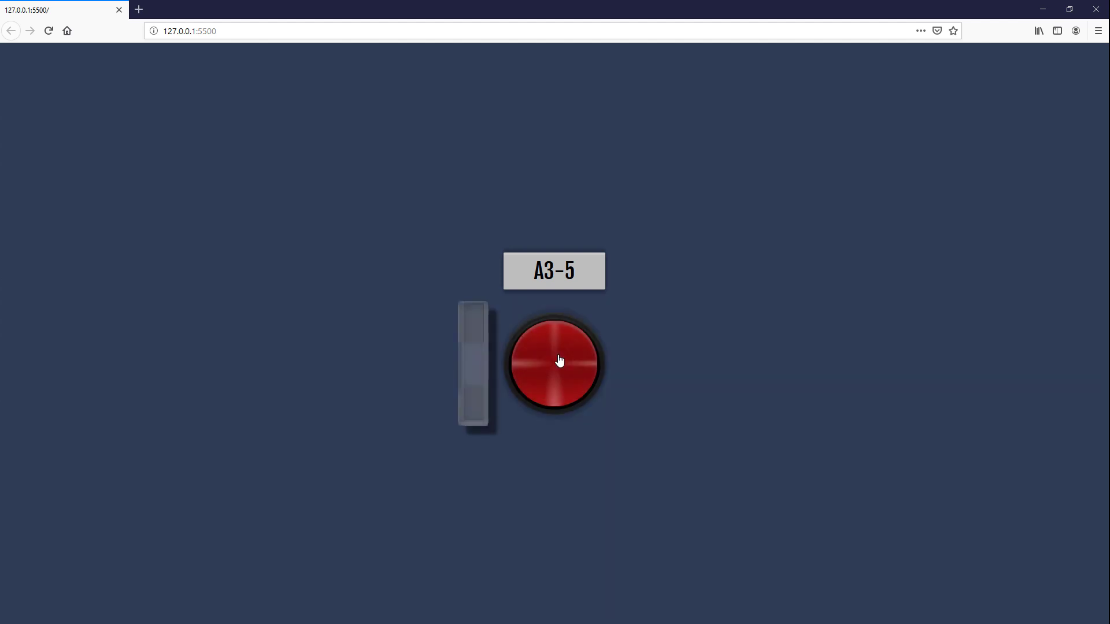
click(475, 333)
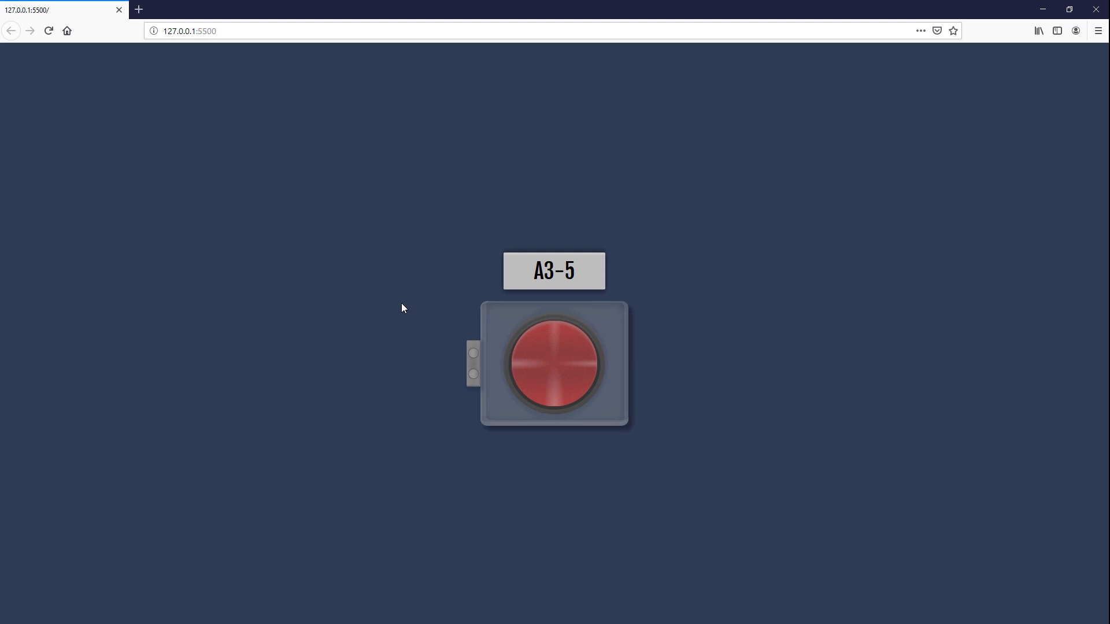
key(alt+Tab)
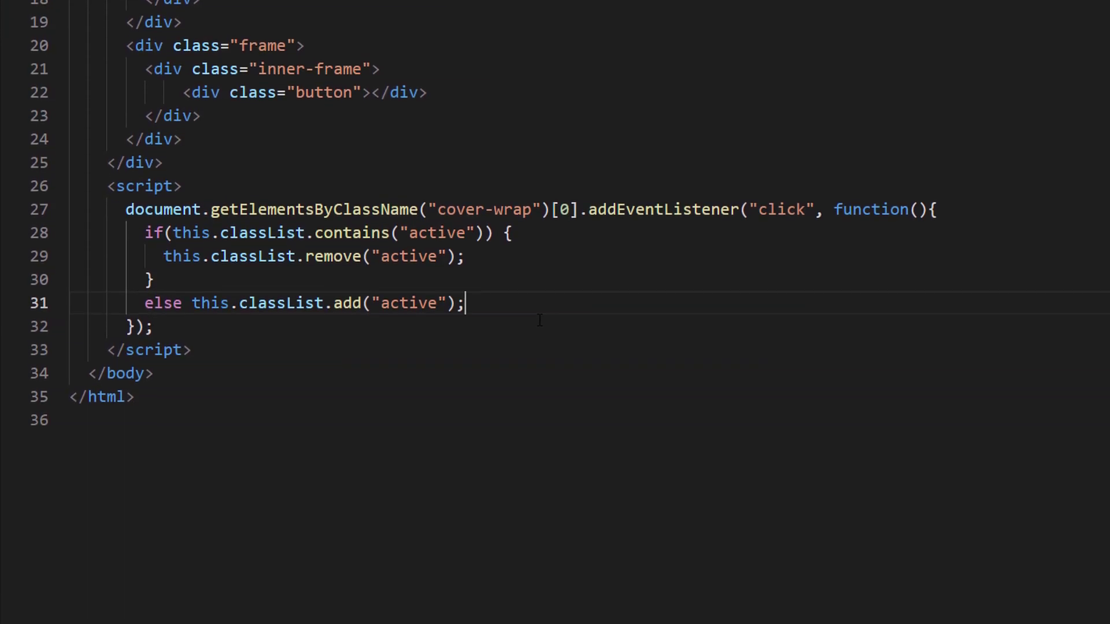
key(alt+Tab)
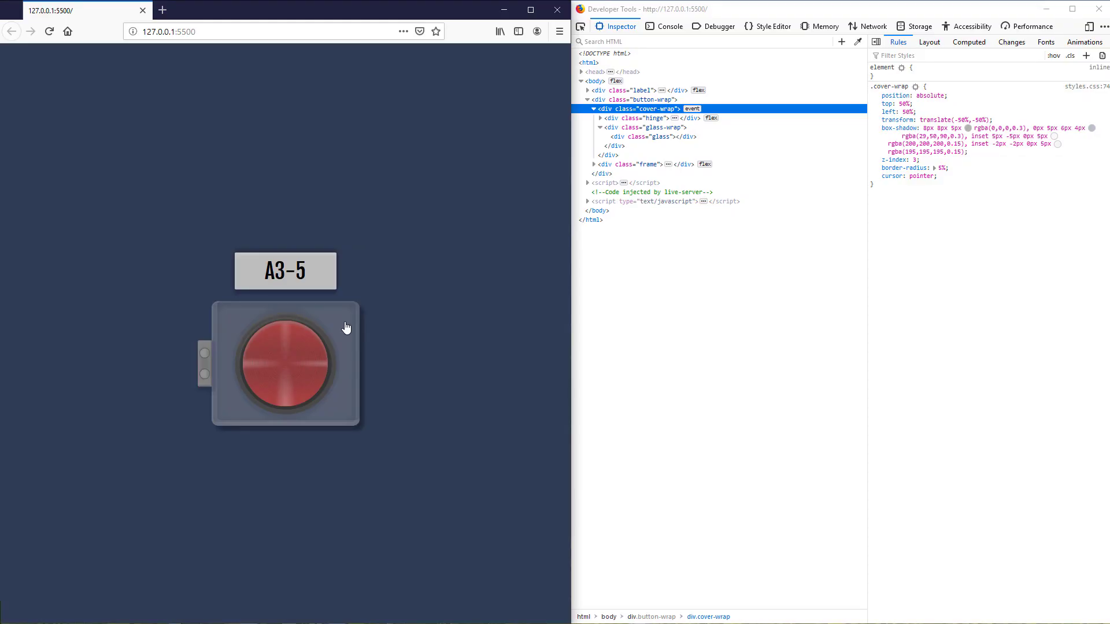
- Select the cover-wrap div in the Inspector and add 'active' to its class attribute
click(345, 327)
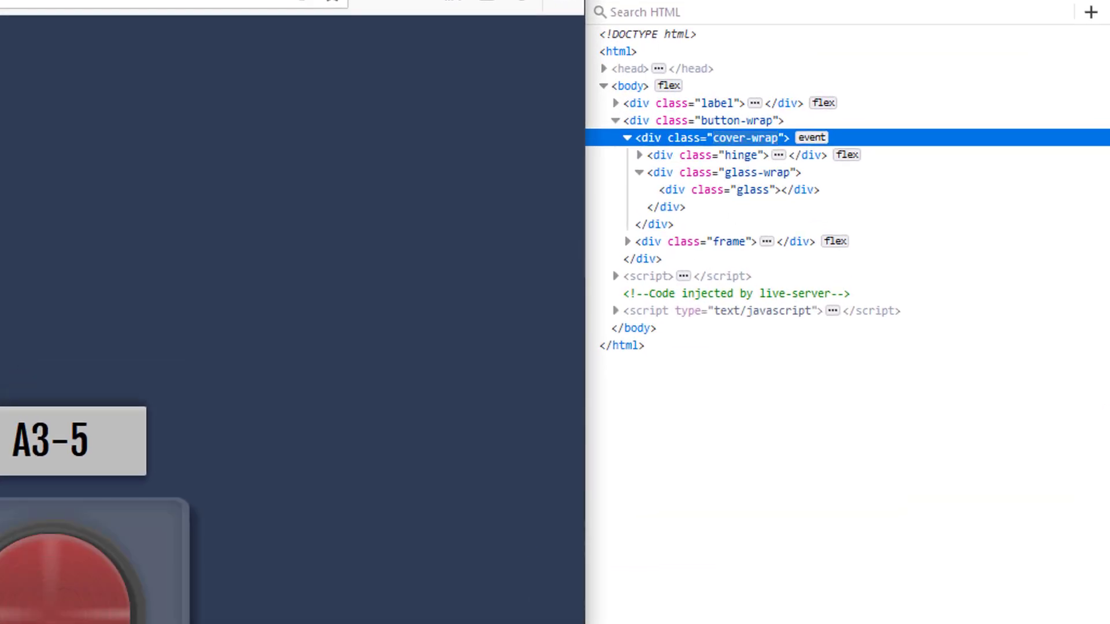
text(active)
key(Return)
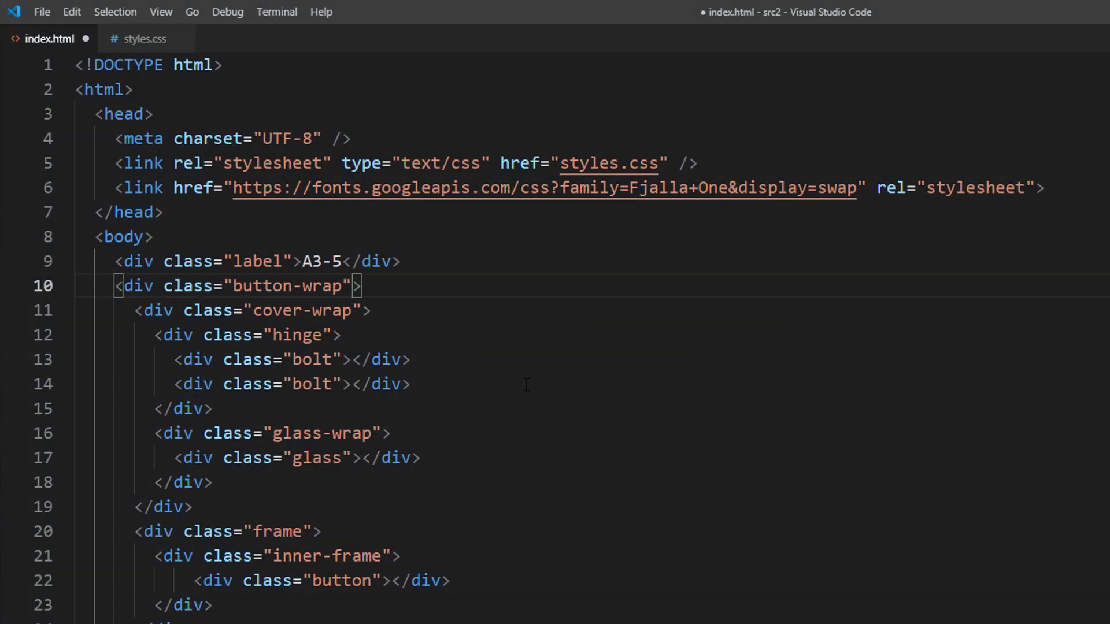
- Insert <input type="checkbox" id="checkbox1" hidden> in index.html
key(Return)
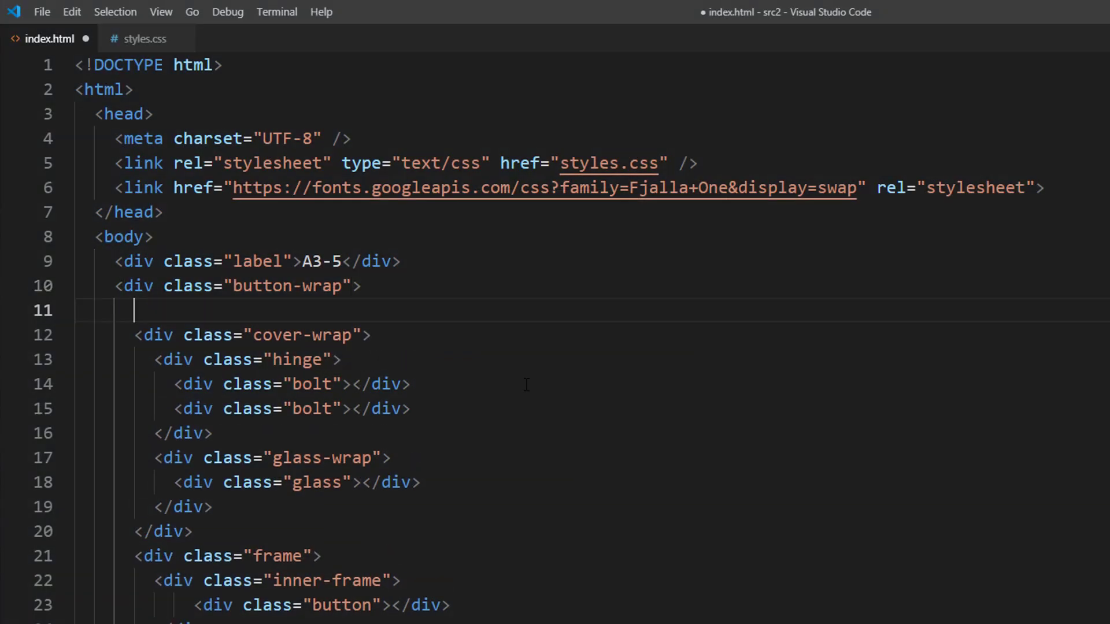
text(<input type)
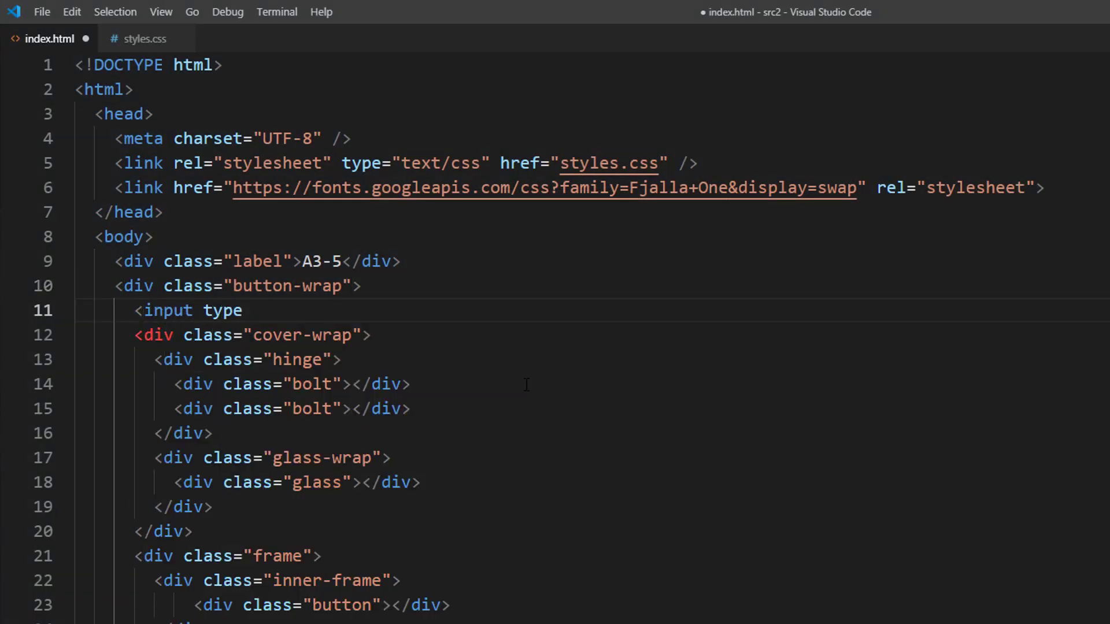
text(="checkbox)
key(Right)
text(id="checkbox1)
key(Right)
text(hidden>)
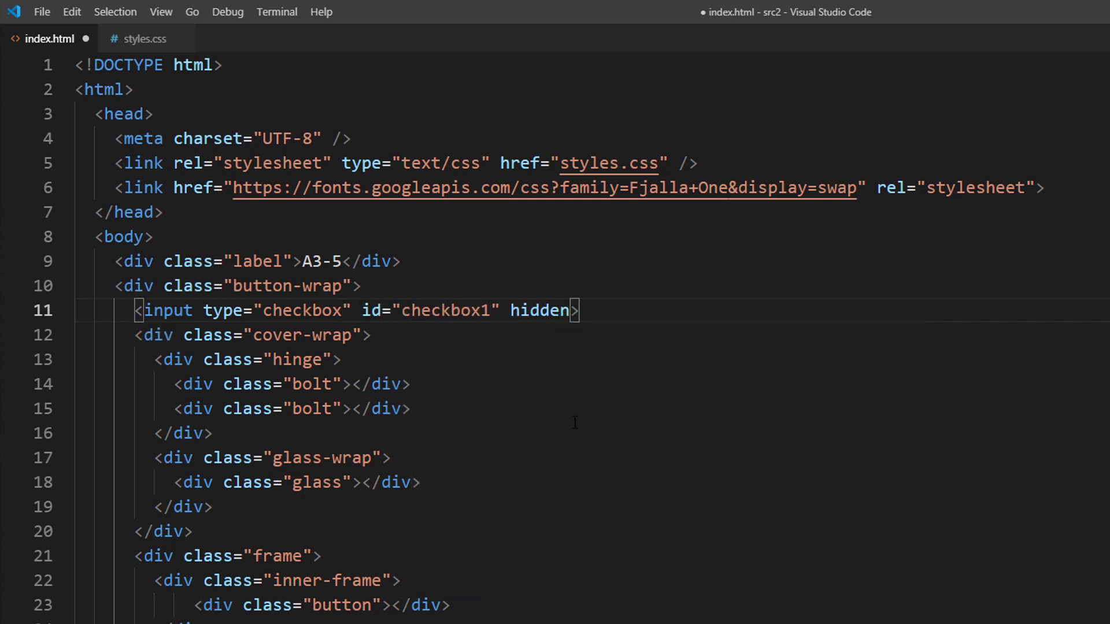
- Turn the cover-wrap div into <label for="checkbox1">, with a matching </label> closing tag
key(Down)
key(ctrl+d)
text(label)
key(End)
key(Left)
text(for="che)
key(Down)
click(545, 384)
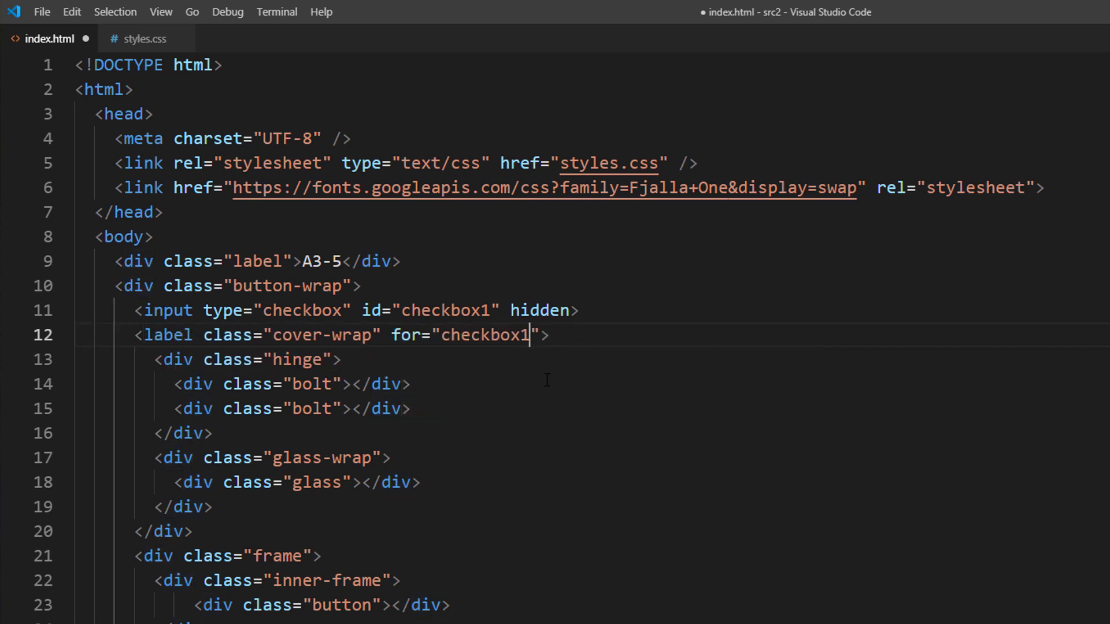
double_click(167, 335)
double_click(169, 532)
key(BackSpace)
text(label)
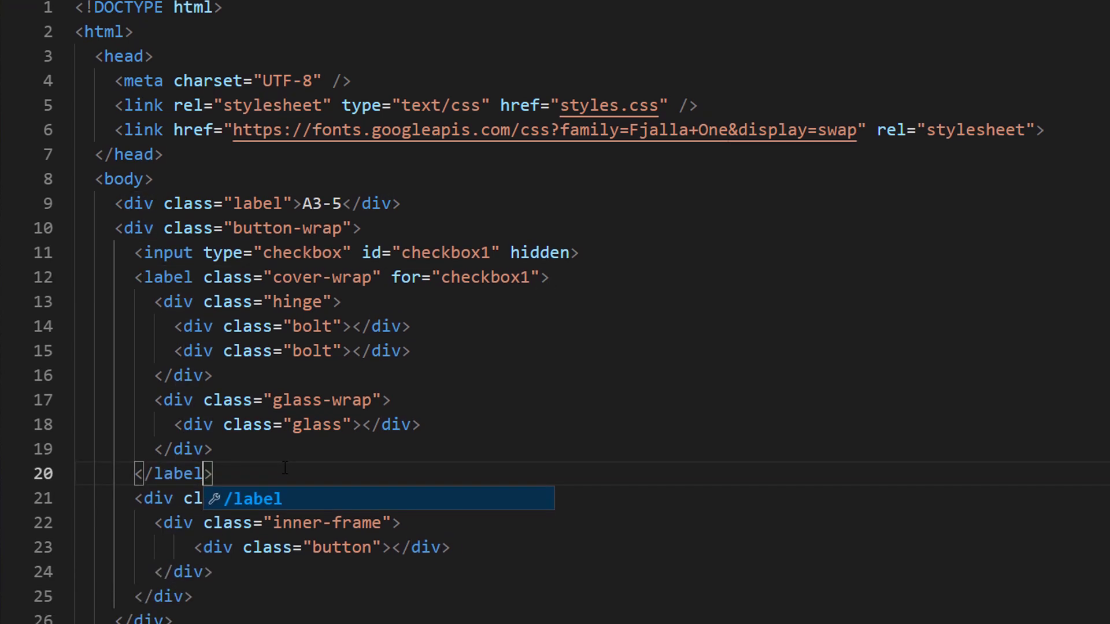
- Delete the <script> block and replace .cover-wrap.active with #checkbox1:checked ~ .cover-wrap
key(Escape)
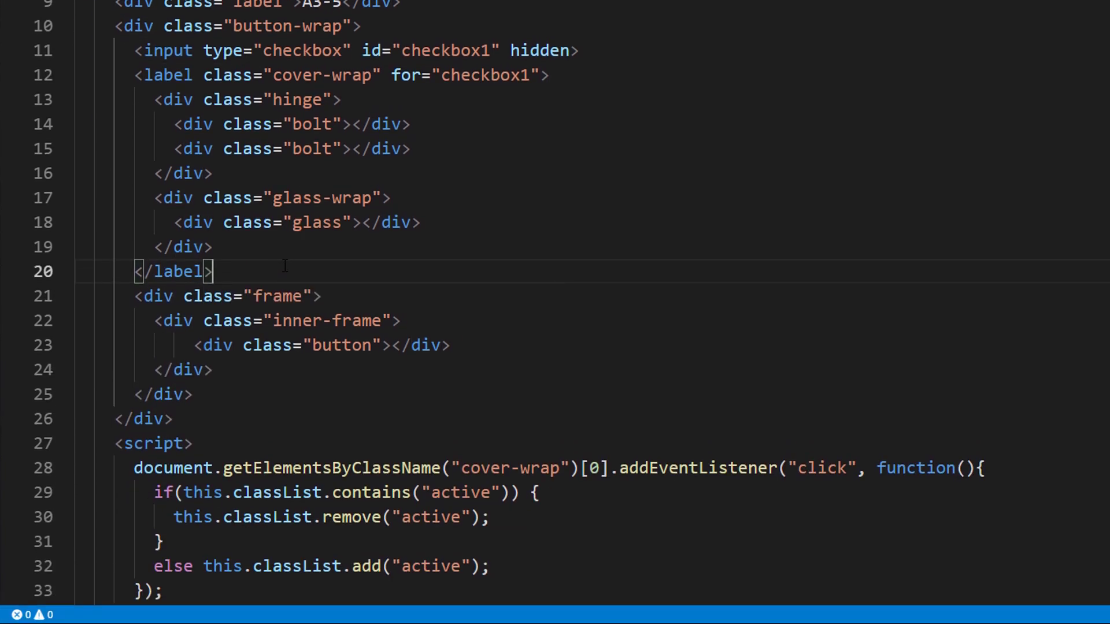
scroll(284, 265, down, 3)
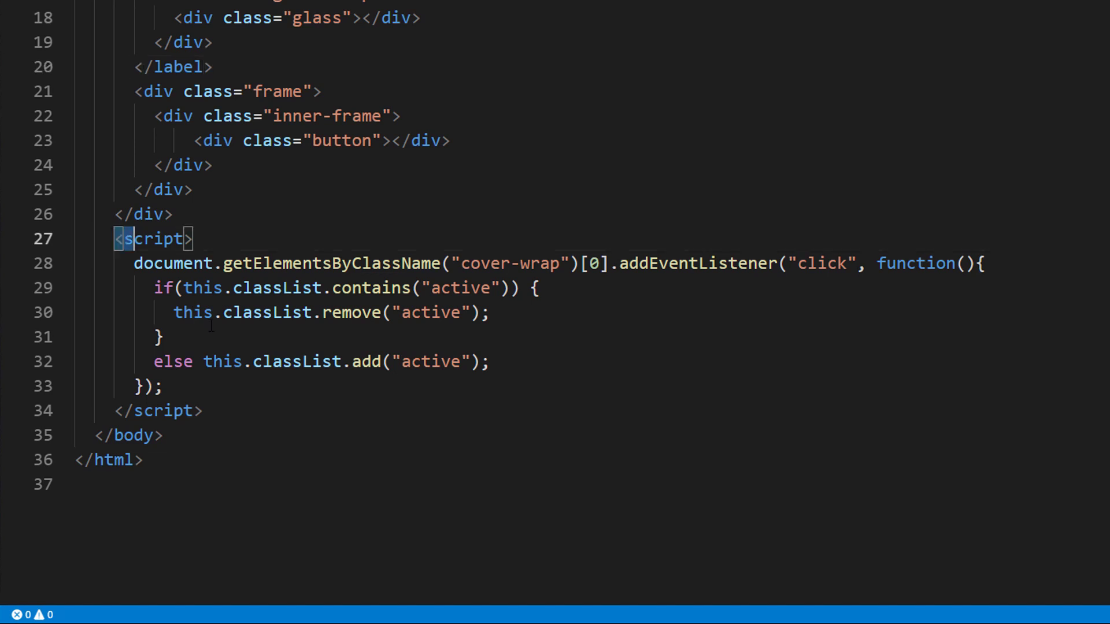
drag(114, 238, 203, 411)
key(BackSpace)
key(BackSpace)
key(BackSpace)
key(BackSpace)
key(BackSpace)
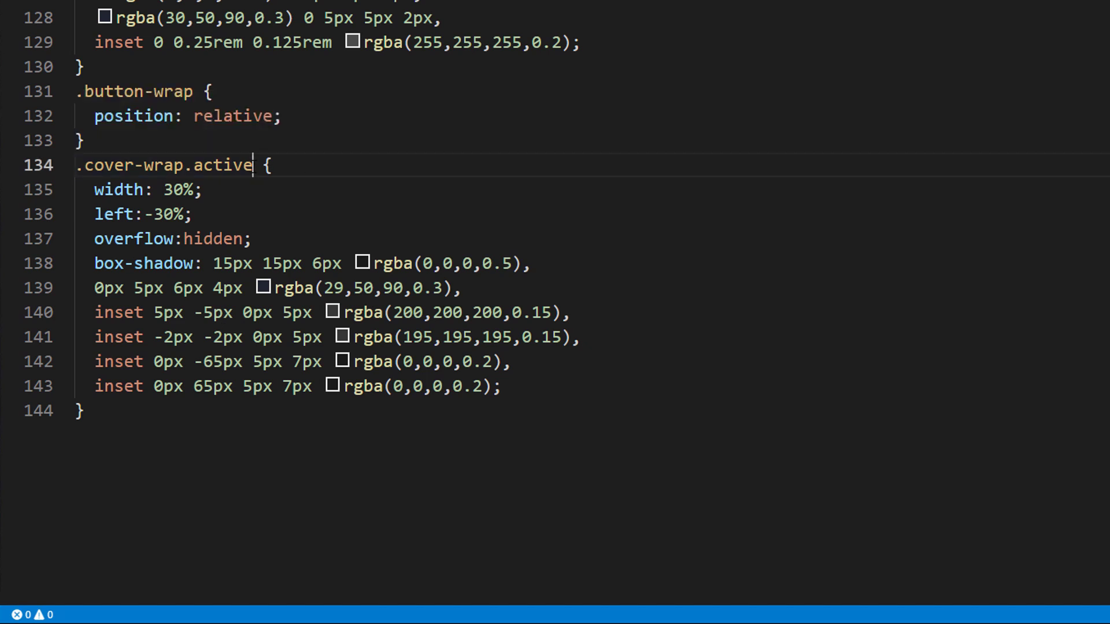
drag(253, 165, 77, 165)
text(#chec)
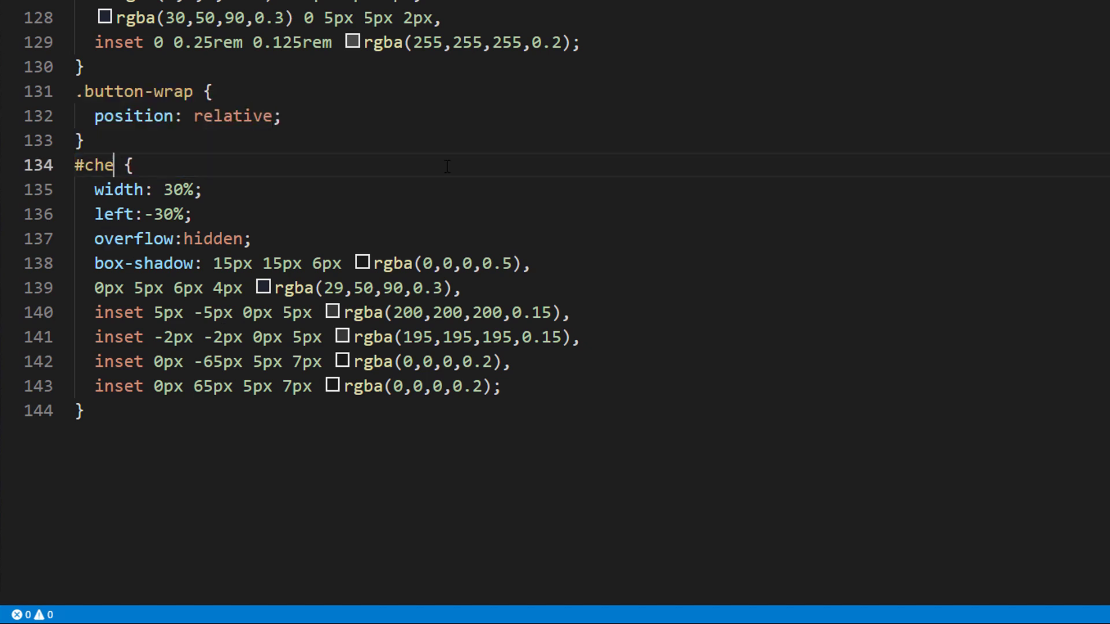
text(kbox1:checked)
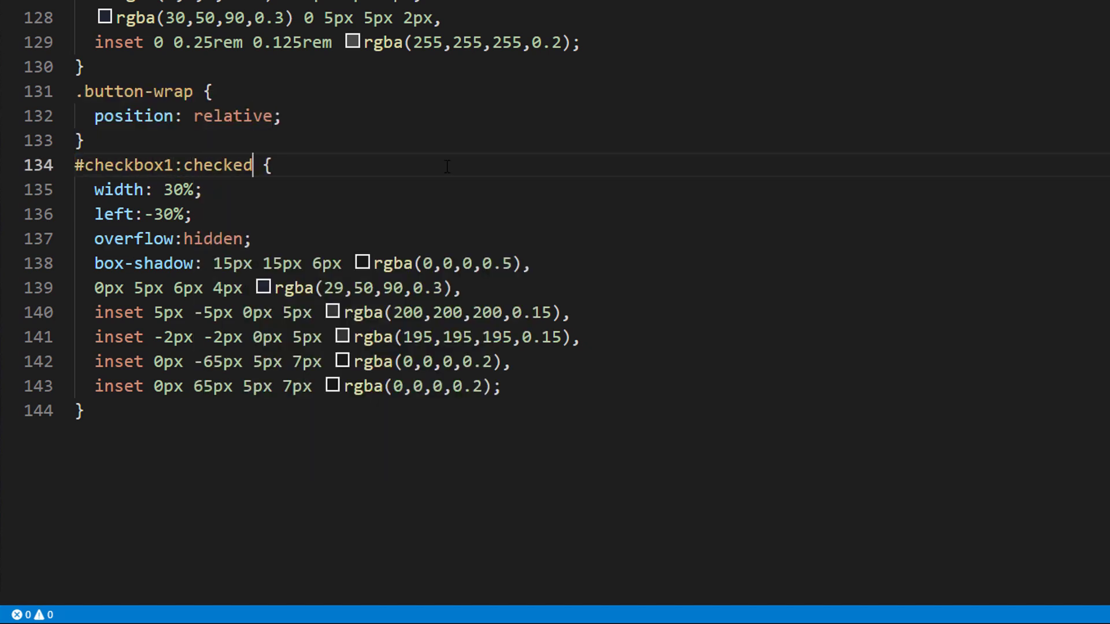
text( ~ .cover-wrap)
- In Firefox, open and close the cover three times, pressing the red button once
key(Escape)
key(alt+Tab)
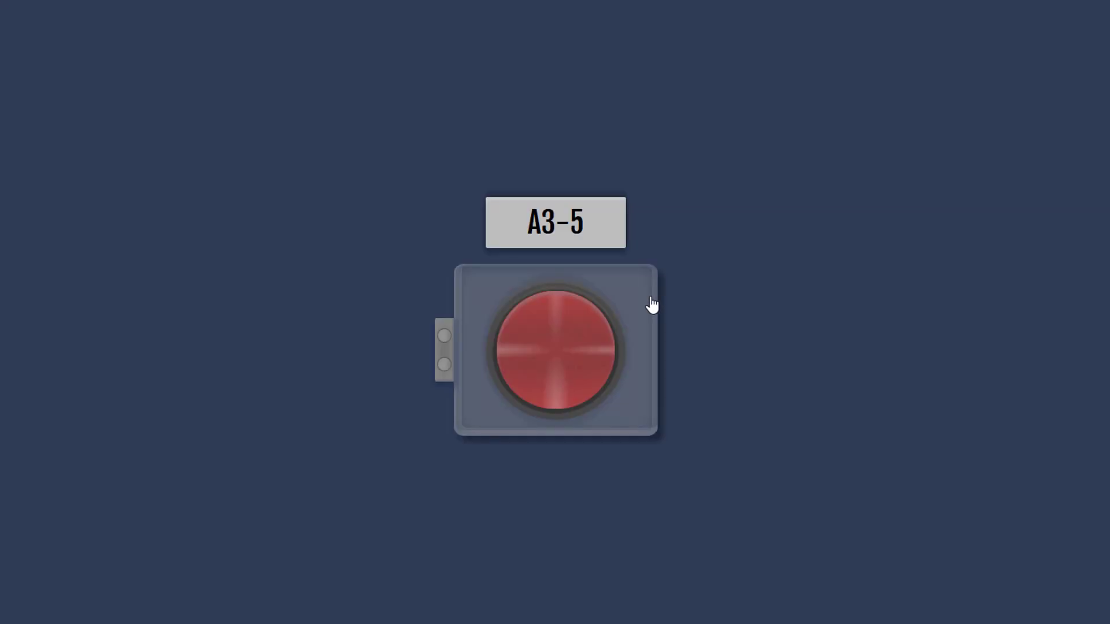
click(648, 302)
click(444, 317)
click(468, 311)
click(455, 309)
click(642, 360)
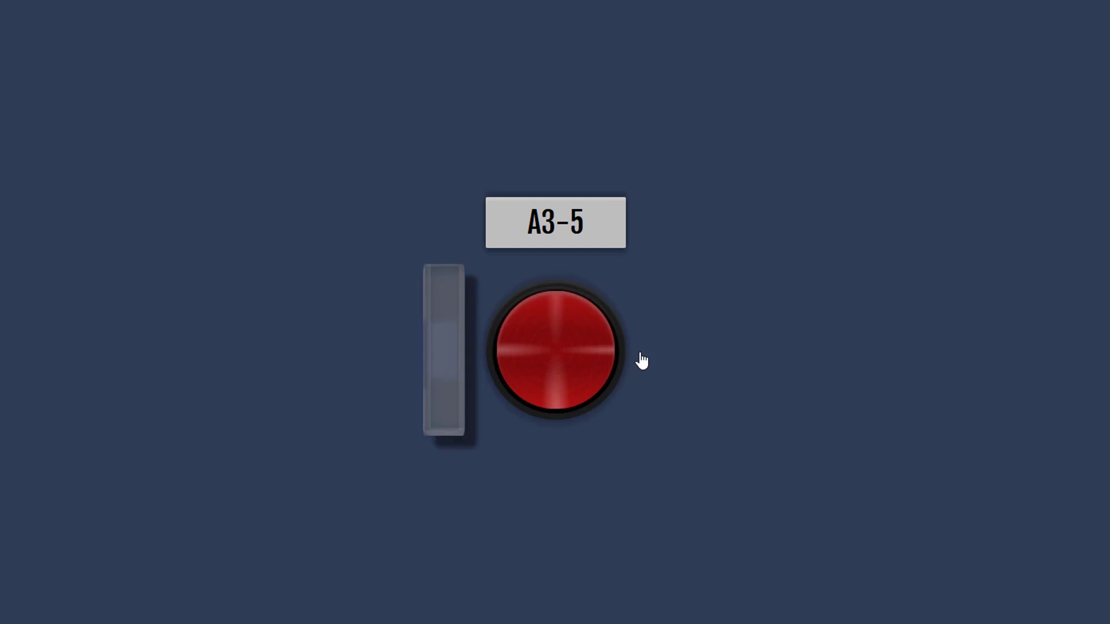
click(585, 357)
click(451, 429)
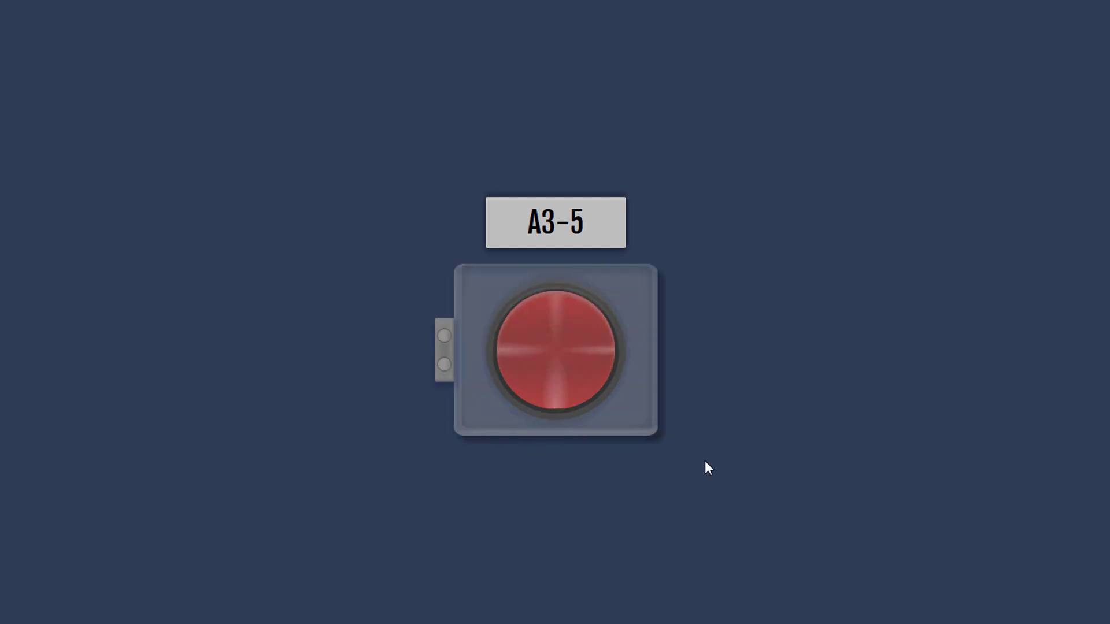